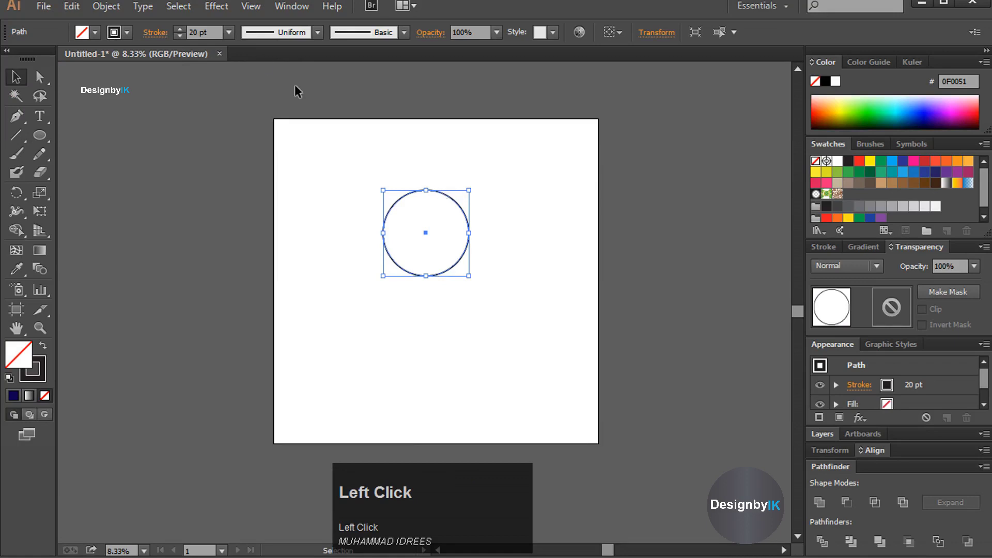
Set the circle's stroke weight to 40 pt and shrink the circle proportionally about its centre
left_click(229, 32)
left_click(245, 358)
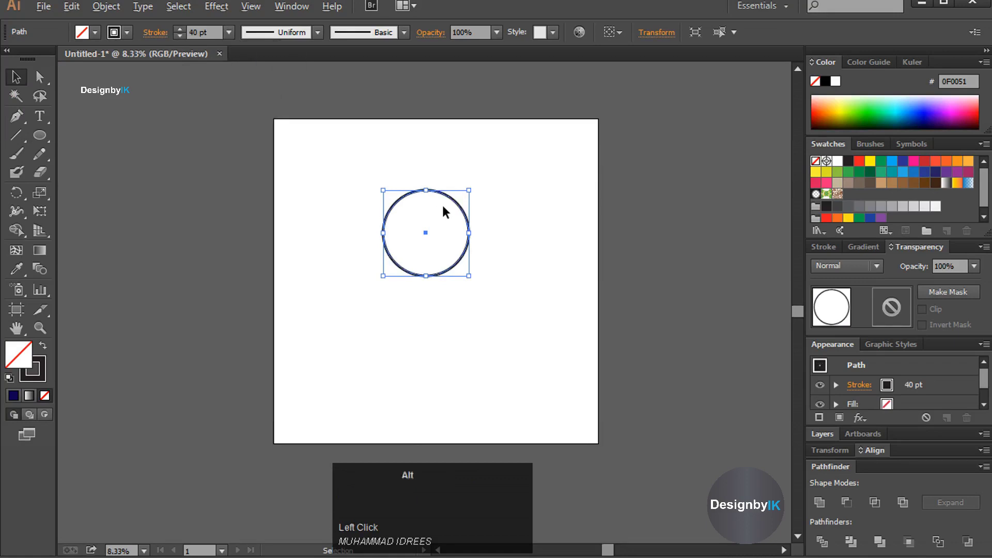
scroll(442, 203, "up", 3, "alt")
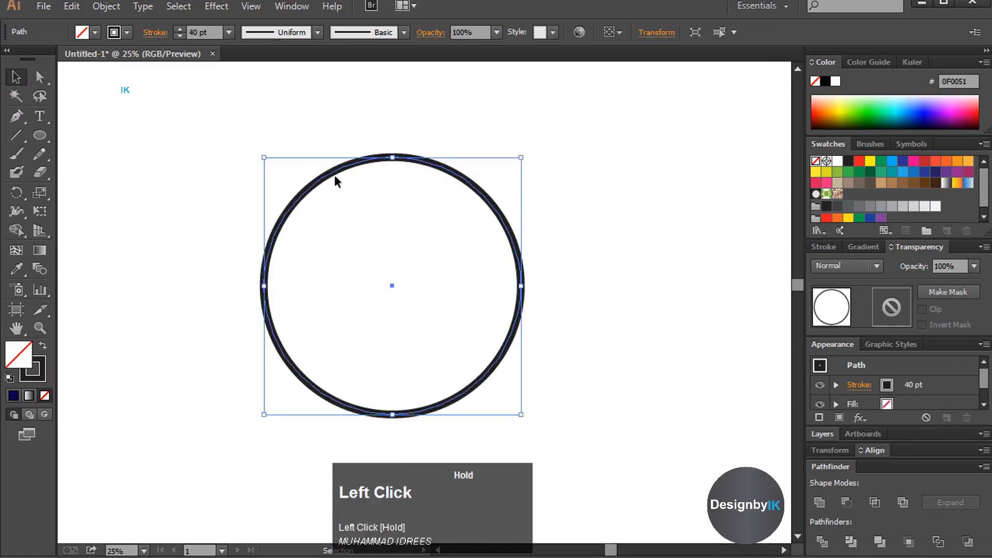
left_click_drag(520, 413, 495, 369)
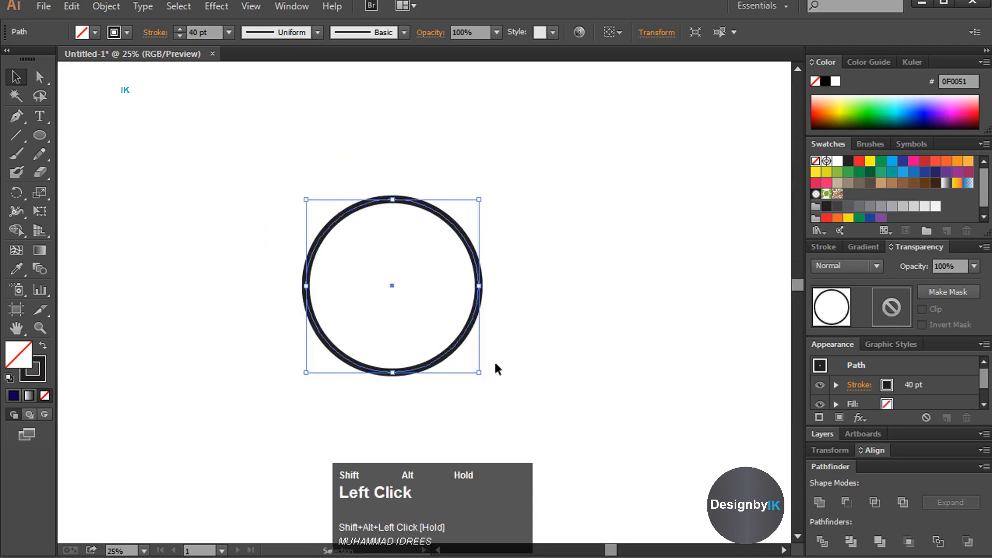
Draw a small circle overlapping the upper-left edge of the head circle as an ear
left_click(40, 135)
left_click(127, 165)
mouse_move(213, 172)
left_mouse_down()
mouse_move(239, 202)
mouse_move(357, 247)
mouse_move(330, 240)
left_mouse_up()
left_click(16, 77)
left_click(238, 208)
left_click(264, 250)
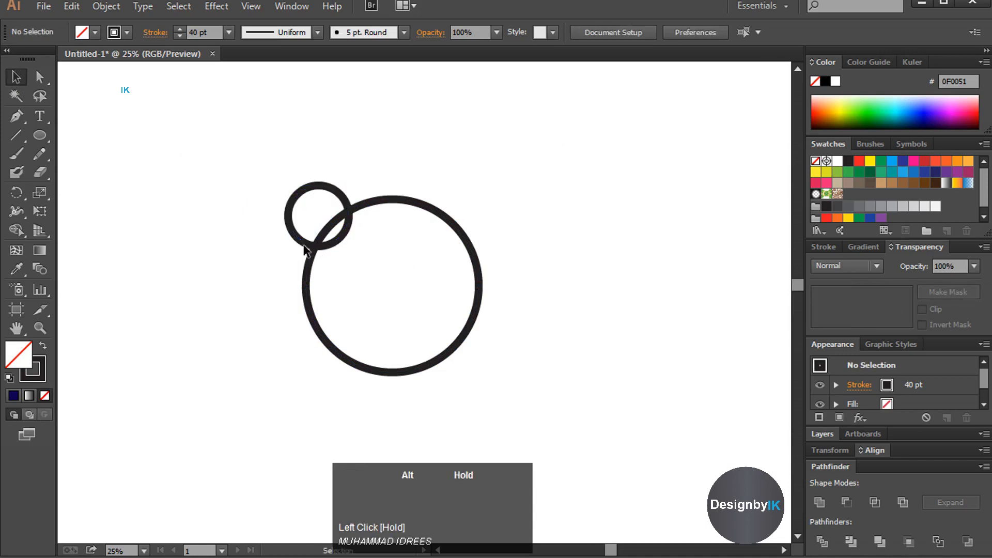
Enlarge the ear circle slightly and keep it overlapping the head's upper-left edge
left_click(306, 249)
left_click_drag(350, 247, 359, 257)
left_click(274, 244)
left_click_drag(300, 250, 296, 243)
mouse_move(413, 489)
left_mouse_down()
mouse_move(408, 470)
mouse_move(404, 477)
left_mouse_up()
left_click(302, 248)
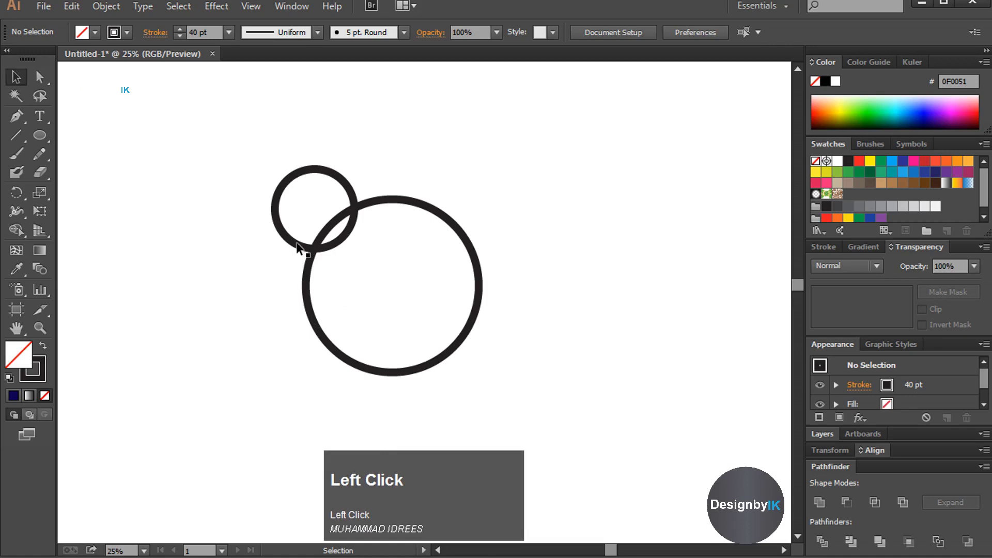
Duplicate the ear onto the head's upper-right edge and align both ears on the same height
left_click_drag(287, 243, 429, 244)
left_click(453, 191)
left_click_drag(454, 194, 466, 190)
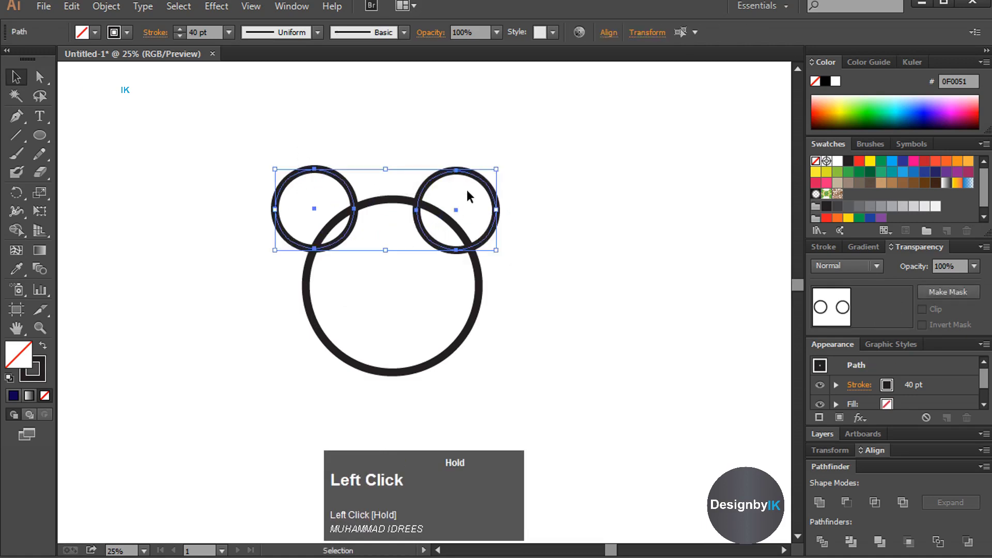
left_click(608, 32)
left_click(543, 75)
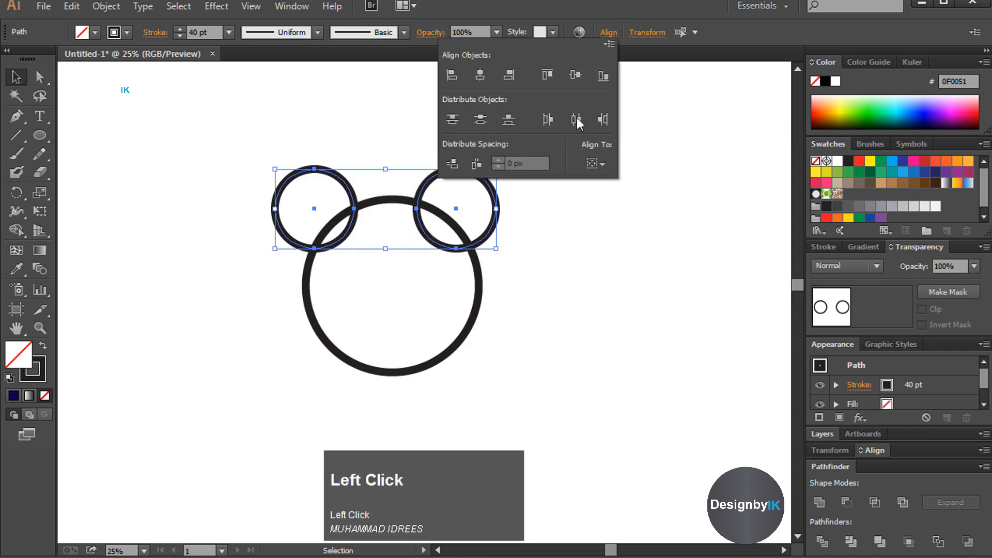
Group the two ears and centre the ears and head horizontally on each other
right_click(416, 171)
left_click(490, 247)
left_click(504, 274)
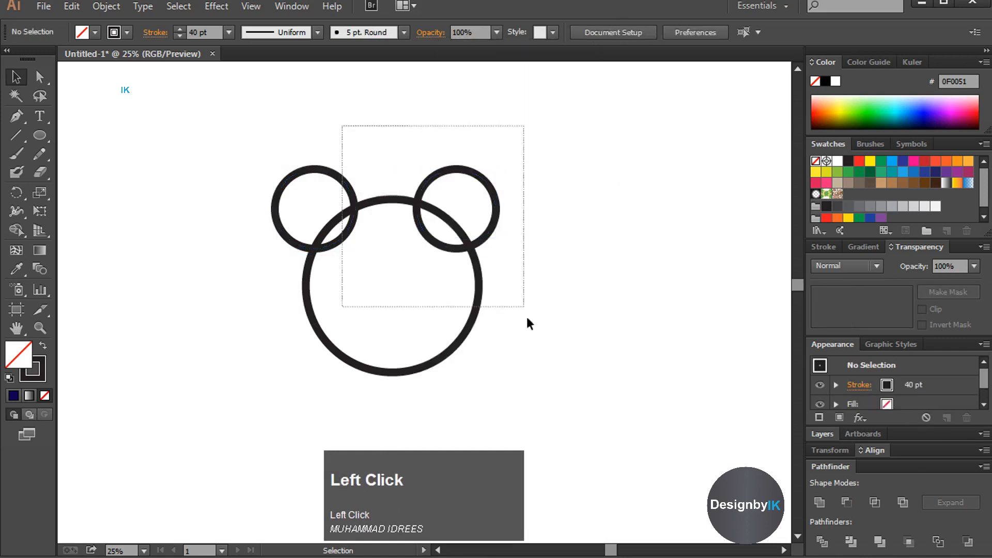
key("ctrl+a")
left_click(608, 32)
left_click(478, 75)
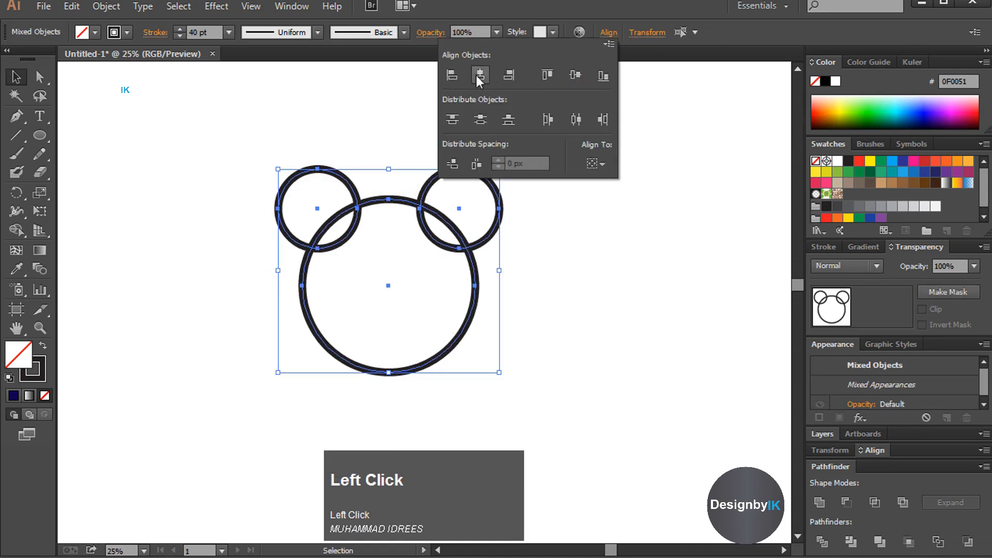
left_click(594, 334)
Merge the parts of both ears that overlap the head into the head with Shape Builder
left_click_drag(290, 141, 475, 335)
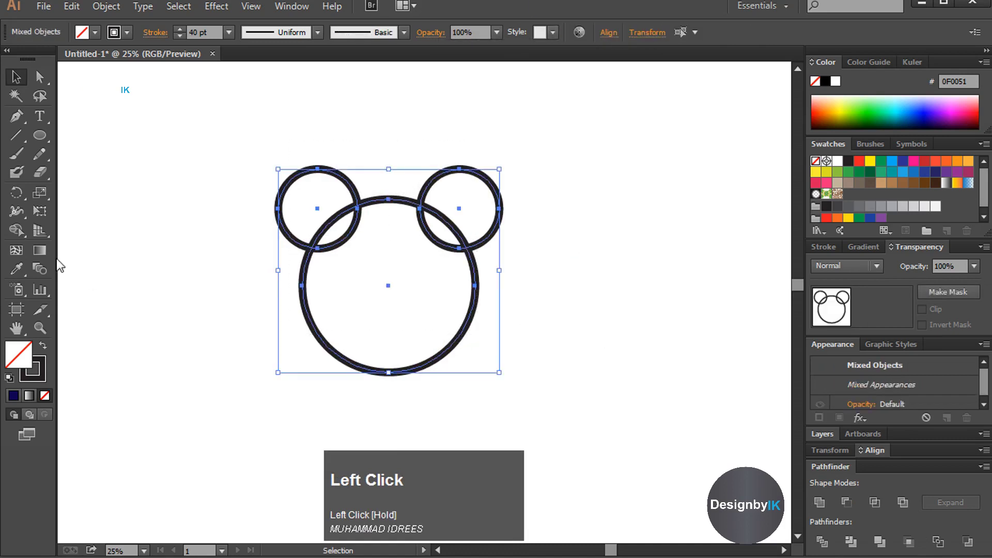
left_click_drag(17, 228, 143, 228)
mouse_move(334, 230)
left_mouse_down("alt")
mouse_move(385, 237)
mouse_move(380, 253)
left_mouse_up("alt")
key("ctrl+z")
left_click_drag(442, 239, 416, 258)
left_click(16, 76)
Group the head and both ears into one object
left_click_drag(231, 137, 523, 382)
right_click(483, 298)
left_click(537, 371)
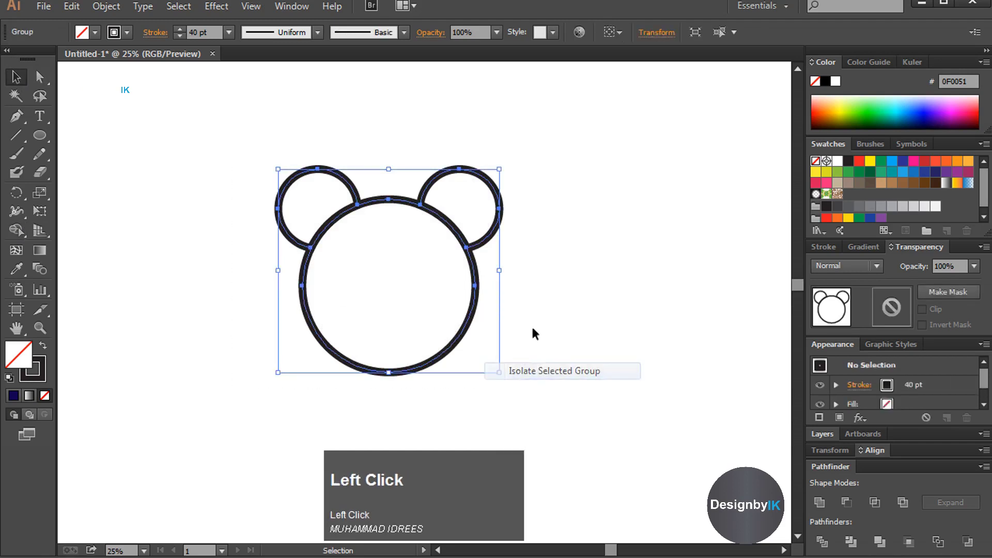
left_click_drag(262, 137, 517, 361)
right_click(462, 310)
left_click(523, 360)
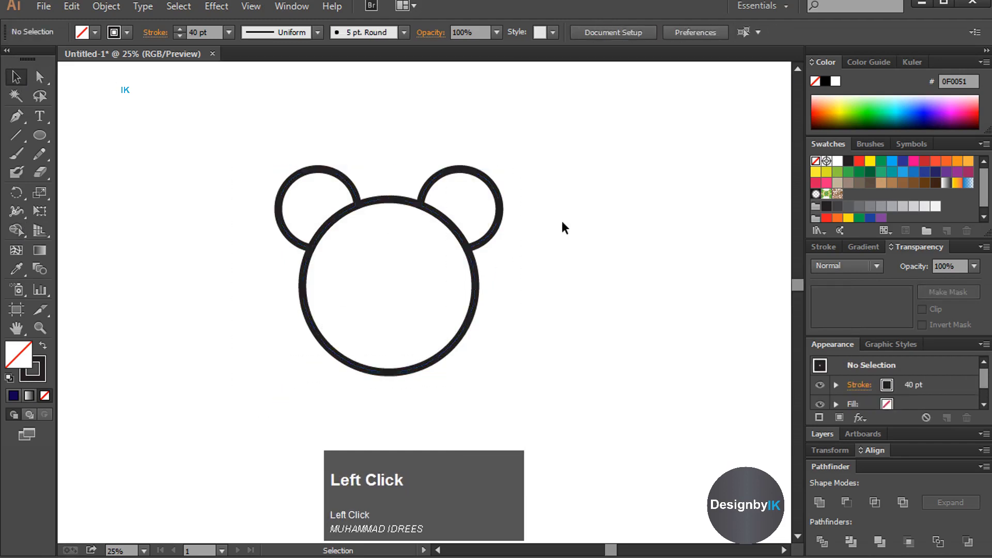
left_click_drag(244, 200, 491, 257)
right_click(487, 310)
left_click(473, 310)
Draw a large unfilled body circle with the Ellipse tool, below and to the left of the head
scroll(465, 317, "down", 2)
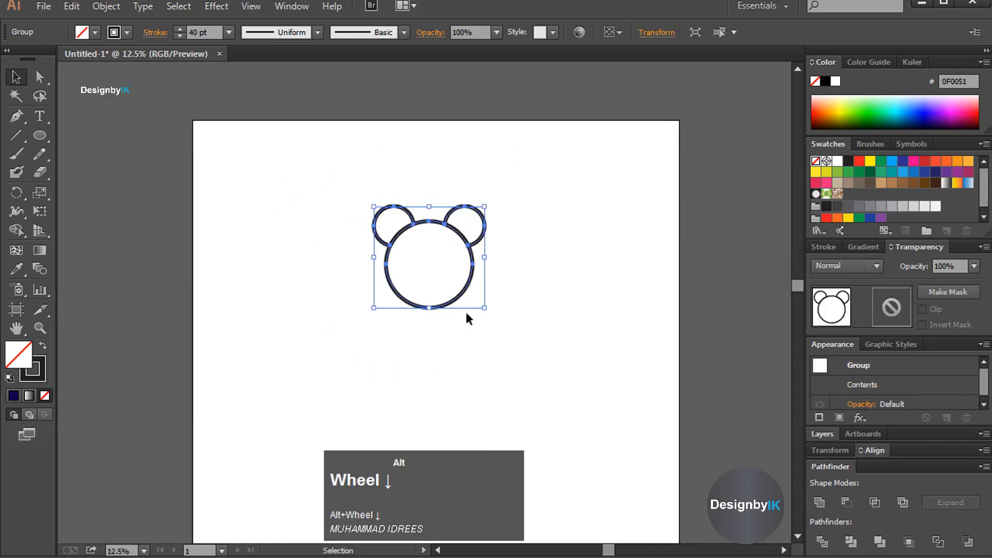
scroll(495, 346, "up", 1)
scroll(490, 346, "down", 1)
left_click(432, 279)
left_click_drag(40, 135, 134, 170)
left_click_drag(348, 307, 424, 383)
left_click(15, 76)
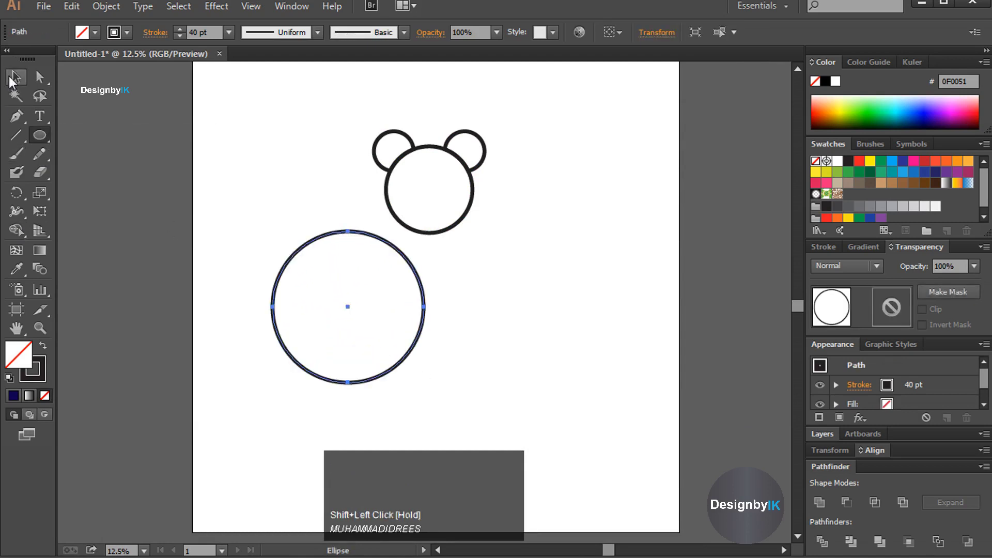
Move the body circle beneath the head so they overlap slightly, and scale it down
left_click(360, 240)
left_click_drag(382, 234, 457, 233)
left_click_drag(509, 385, 475, 337)
left_click(488, 364)
left_click_drag(493, 373, 362, 253)
Centre the body circle and the head group horizontally on each other
left_click_drag(345, 146, 518, 252)
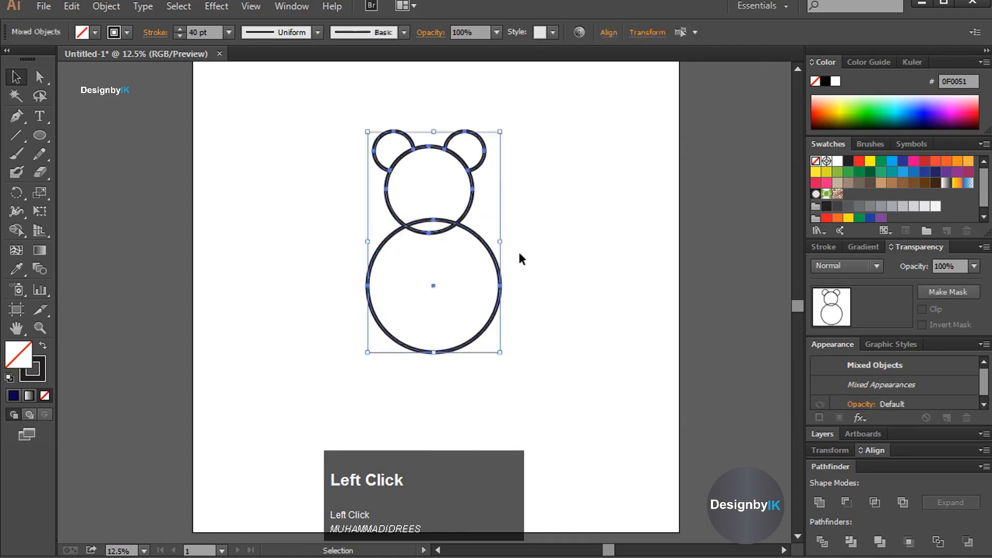
left_click(608, 32)
left_click(476, 76)
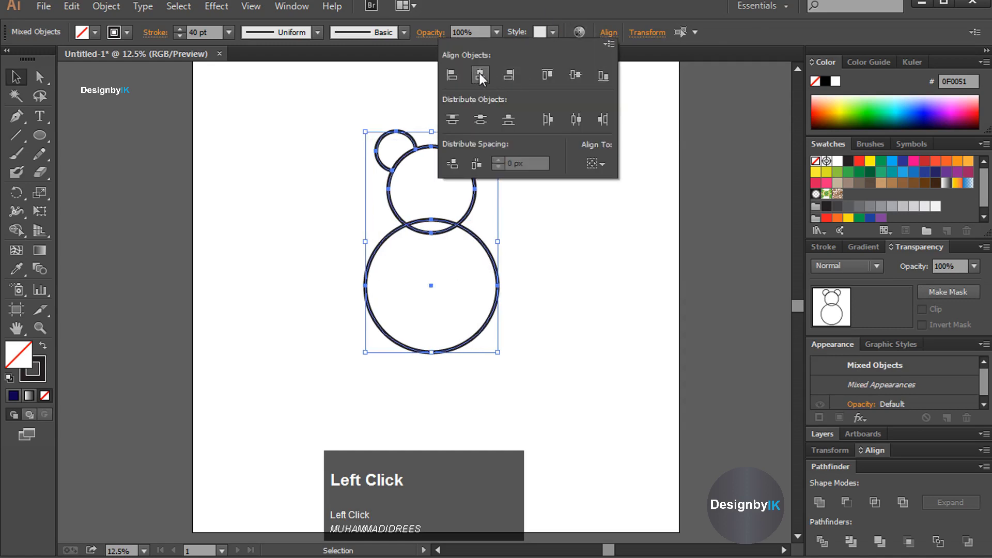
left_click(569, 302)
Enlarge the body circle and merge its overlap with the head into the head using Shape Builder
left_click_drag(445, 306, 461, 369)
left_click(523, 359)
left_click(466, 358)
mouse_move(294, 162)
left_mouse_down()
mouse_move(474, 287)
mouse_move(444, 308)
left_mouse_up()
left_click(19, 233)
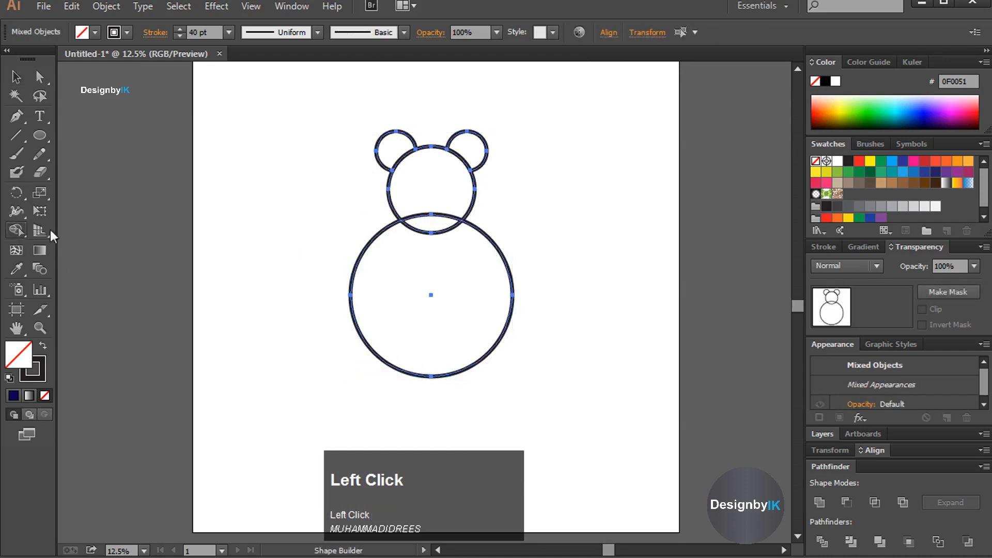
Draw a foot circle at the body's lower left and duplicate it at the lower right
left_click_drag(39, 135, 103, 167)
mouse_move(302, 343)
left_mouse_down()
mouse_move(331, 371)
mouse_move(415, 405)
mouse_move(399, 393)
mouse_move(485, 398)
left_mouse_up()
left_click(18, 78)
left_click(263, 323)
left_click(414, 404)
Merge the body sections inside both foot circles into the feet with Shape Builder
left_click_drag(331, 361, 513, 407)
left_click_drag(11, 228, 88, 226)
left_click(475, 371)
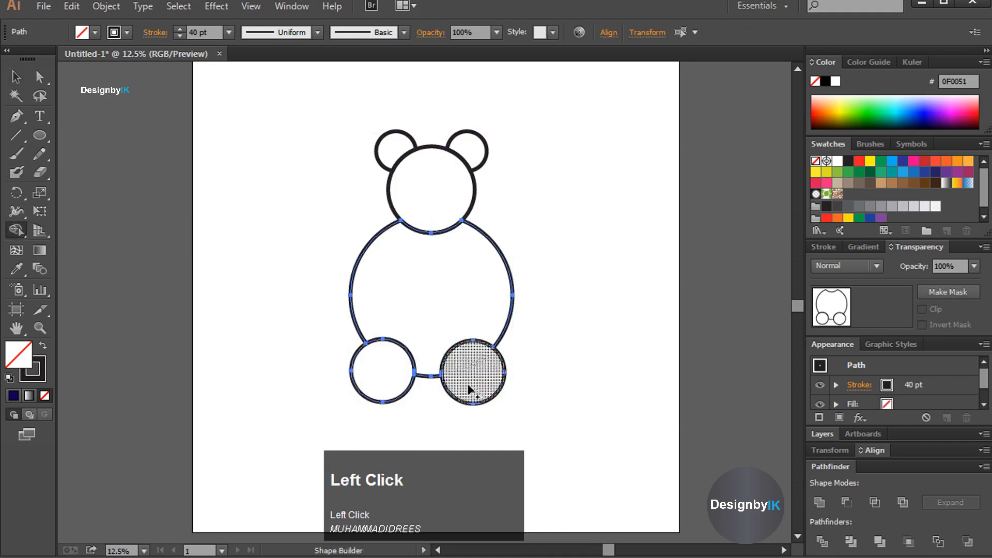
Draw a tall narrow rounded rectangle beside the bear as an arm and rotate it 45 degrees clockwise
left_click(16, 77)
mouse_move(41, 151)
left_mouse_down()
mouse_move(86, 142)
mouse_move(68, 139)
mouse_move(107, 155)
left_mouse_up()
mouse_move(218, 165)
left_mouse_down()
mouse_move(248, 309)
mouse_move(265, 312)
mouse_move(256, 295)
left_mouse_up()
left_click(17, 78)
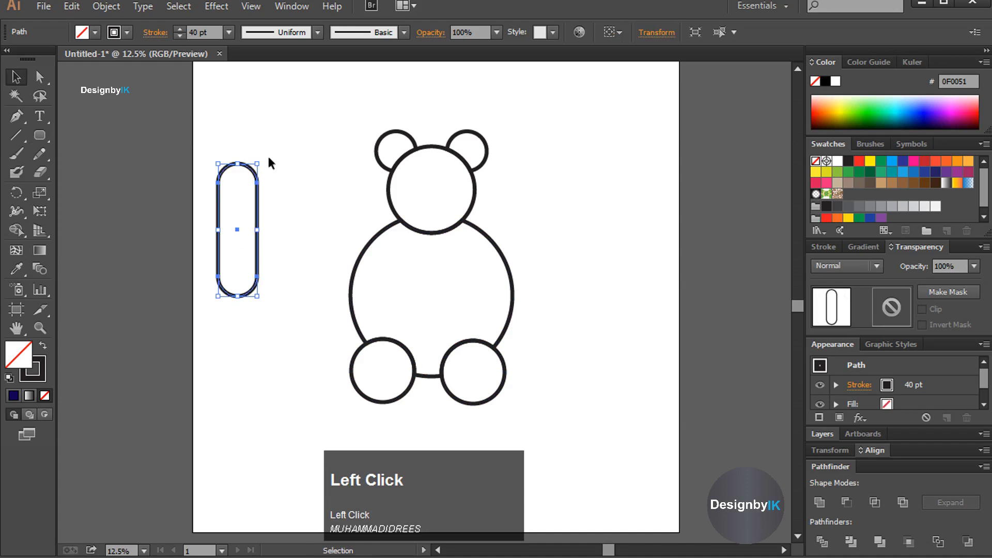
left_click_drag(265, 161, 358, 278)
left_click(235, 251)
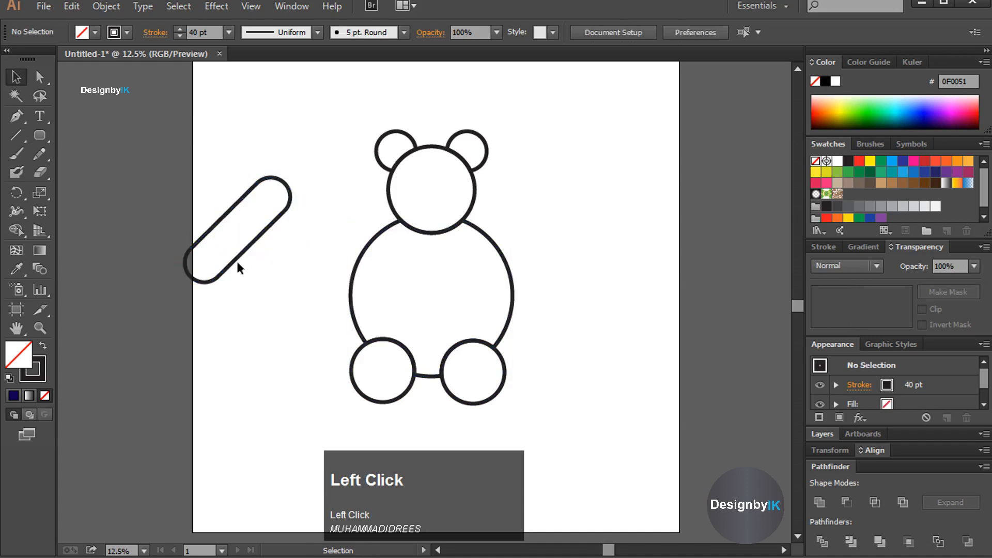
Try to place the slanted arm across the head and the left side of the body
mouse_move(239, 263)
left_mouse_down()
mouse_move(360, 300)
mouse_move(361, 283)
mouse_move(349, 284)
mouse_move(364, 275)
left_mouse_up()
left_click(282, 203)
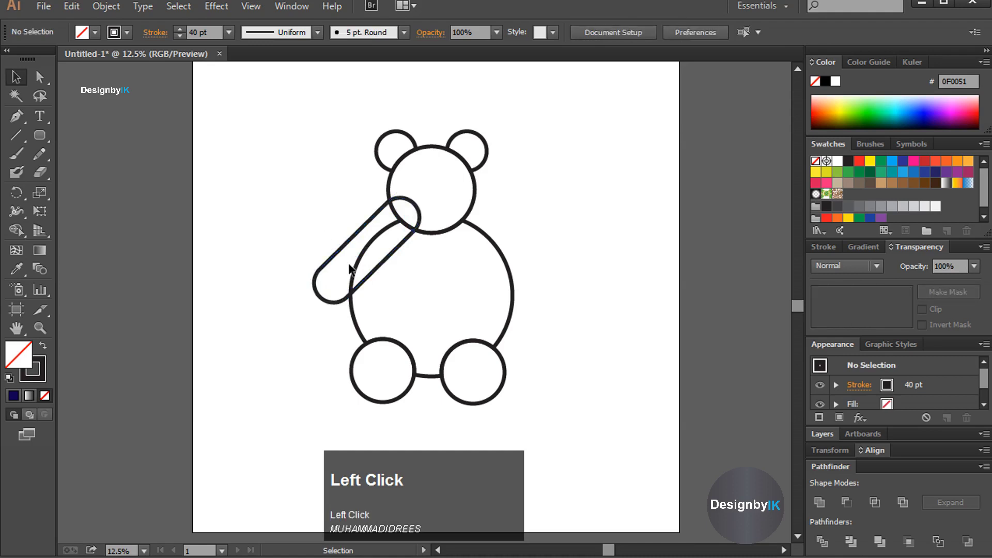
left_click(364, 278)
left_click_drag(365, 278, 279, 272)
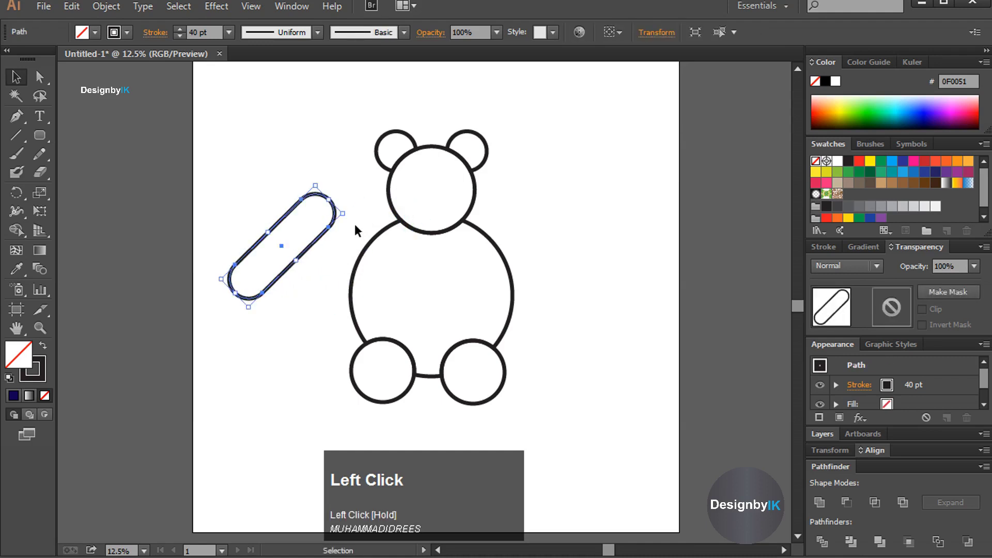
Shorten the arm, rotate it to slope down toward the body, and place it over the bear's upper-left side
left_click_drag(342, 213, 310, 327)
left_click(297, 293)
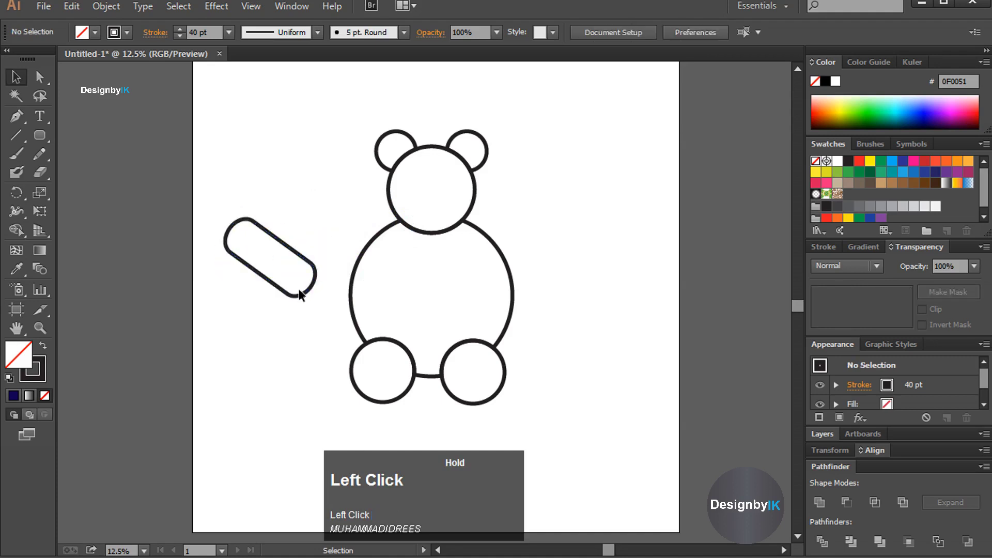
left_click_drag(299, 292, 370, 287)
left_click(209, 319)
left_click_drag(288, 297, 376, 283)
Reflect a copy of the arm across the vertical axis and place it over the bear's upper-right side
right_click(383, 280)
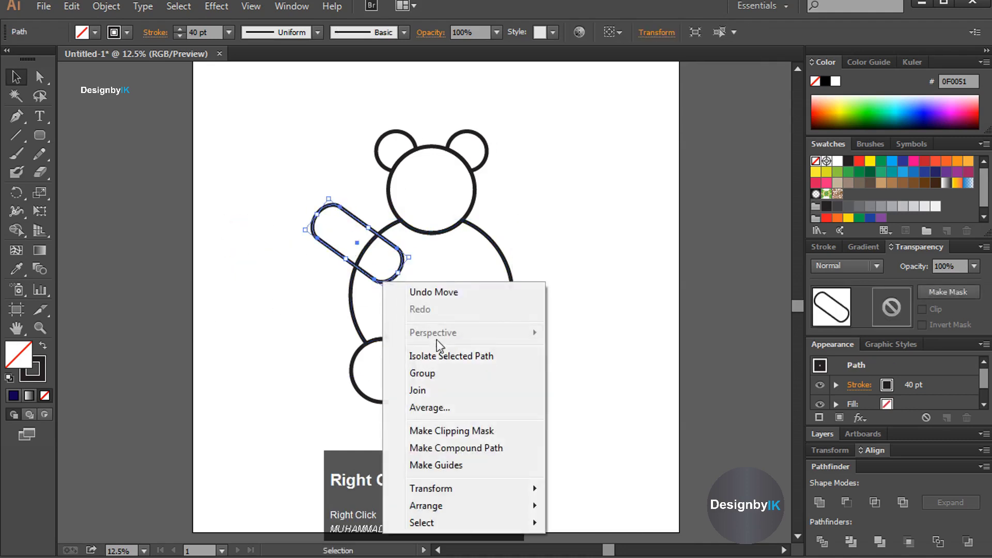
mouse_move(450, 490)
left_click(581, 542)
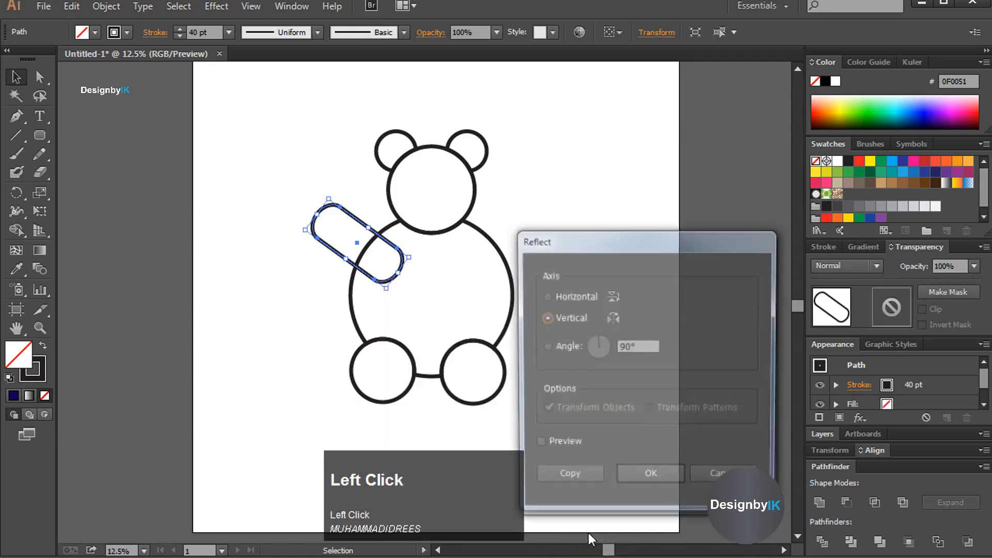
left_click(595, 479)
left_click_drag(333, 282, 474, 290)
left_click(563, 303)
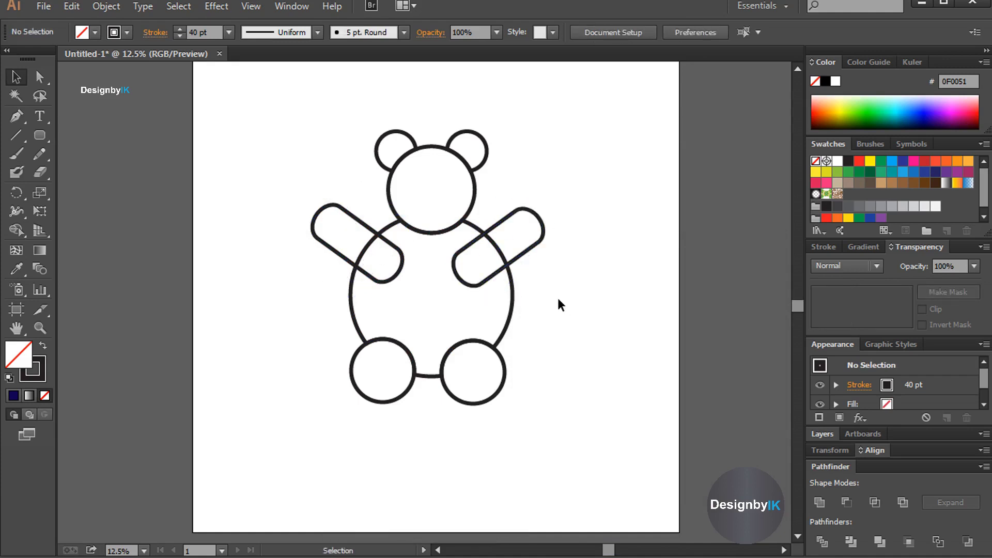
Merge the arm ends that overlap the body into the body with Shape Builder
left_click_drag(279, 155, 483, 352)
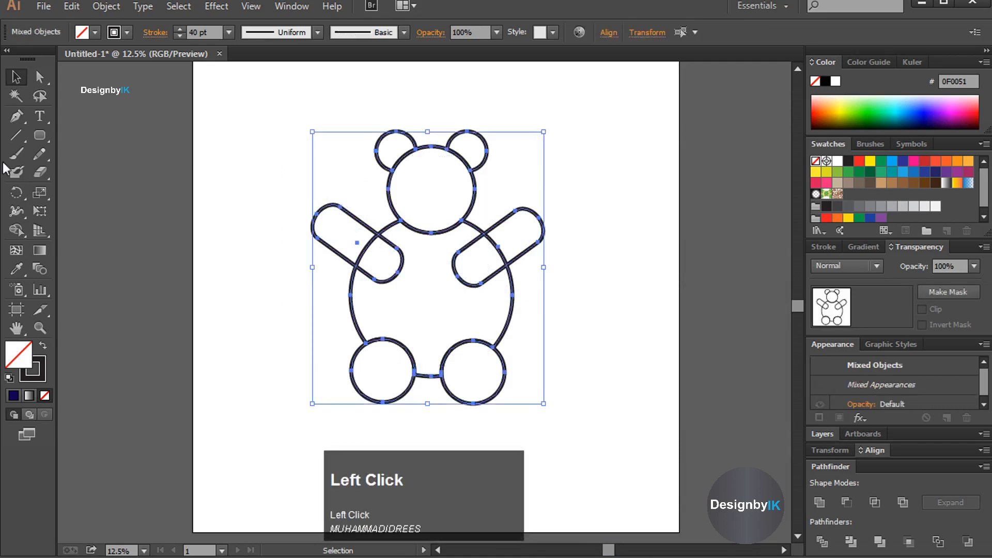
left_click_drag(16, 230, 123, 233)
left_click_drag(399, 234, 384, 258)
left_click_drag(462, 263, 440, 268)
left_click(18, 76)
Group the bear's head, body, arms and feet
left_click_drag(298, 126, 545, 396)
right_click(492, 322)
left_click(551, 398)
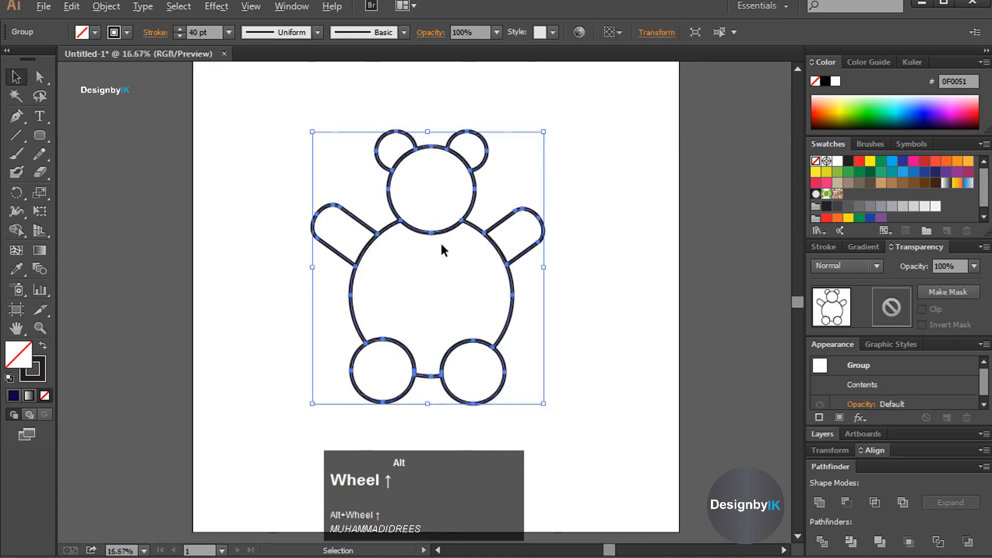
Draw a small oval eye on the upper face and duplicate it beside the first as the second eye
scroll(440, 241, "up", 1)
scroll(442, 247, "up", 2)
scroll(420, 272, "up", 1)
left_click(139, 129)
left_click_drag(40, 135, 111, 178)
mouse_move(157, 142)
left_mouse_down()
mouse_move(164, 155)
mouse_move(398, 239)
mouse_move(388, 238)
mouse_move(474, 250)
mouse_move(405, 248)
mouse_move(466, 251)
mouse_move(451, 241)
left_mouse_up()
left_click(17, 77)
left_click(157, 141)
left_click(423, 243)
left_click(395, 240)
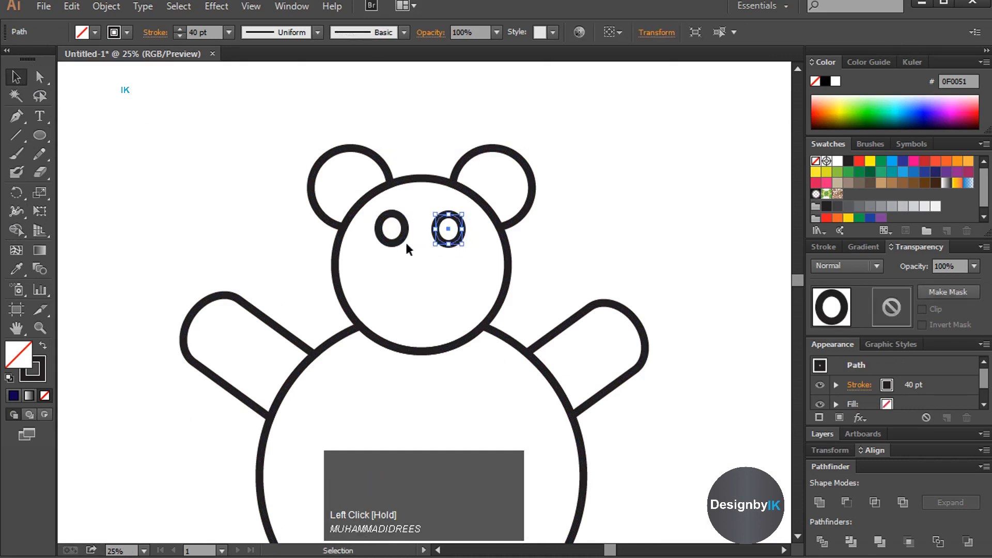
left_click(231, 171)
Draw a large muzzle circle and a smaller nose oval inside it, in the empty area beside the head
left_click_drag(40, 135, 199, 213)
mouse_move(151, 148)
left_mouse_down()
mouse_move(157, 168)
mouse_move(200, 202)
left_mouse_up()
left_click(24, 79)
left_click(182, 161)
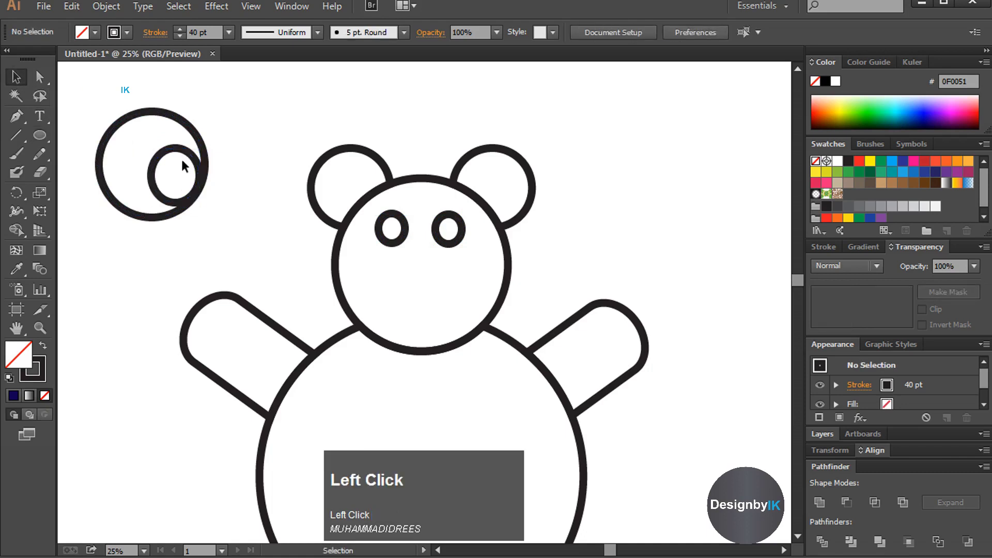
Centre the nose at the muzzle's upper edge and place both, scaled down, on the lower face
left_click_drag(184, 151, 385, 297)
right_click(184, 189)
left_click(235, 260)
left_click(201, 245)
left_click_drag(162, 205, 433, 340)
left_click(256, 222)
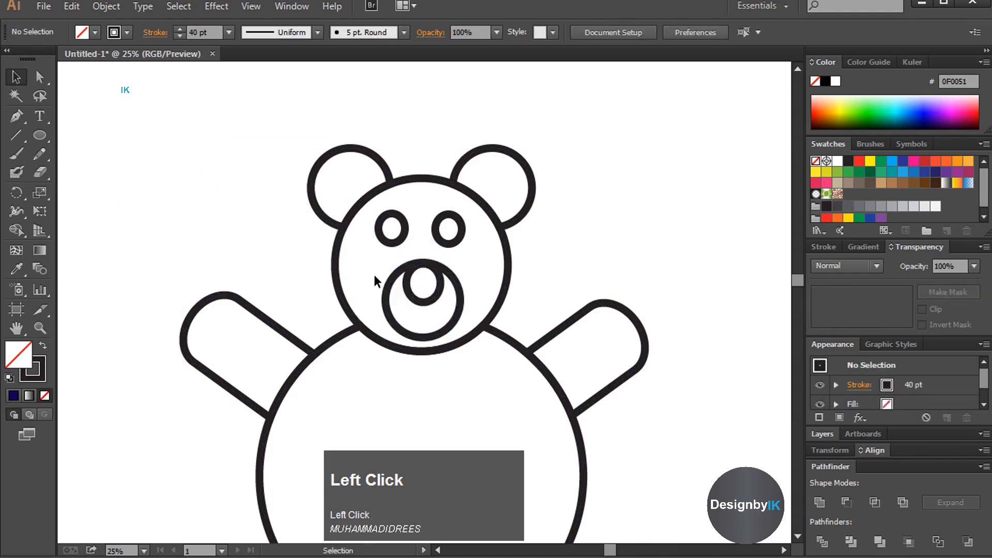
Group all parts of the bear and move the group slightly higher on the artboard
scroll(374, 275, "down", 1)
left_click_drag(317, 213, 488, 382)
right_click(447, 312)
left_click(487, 387)
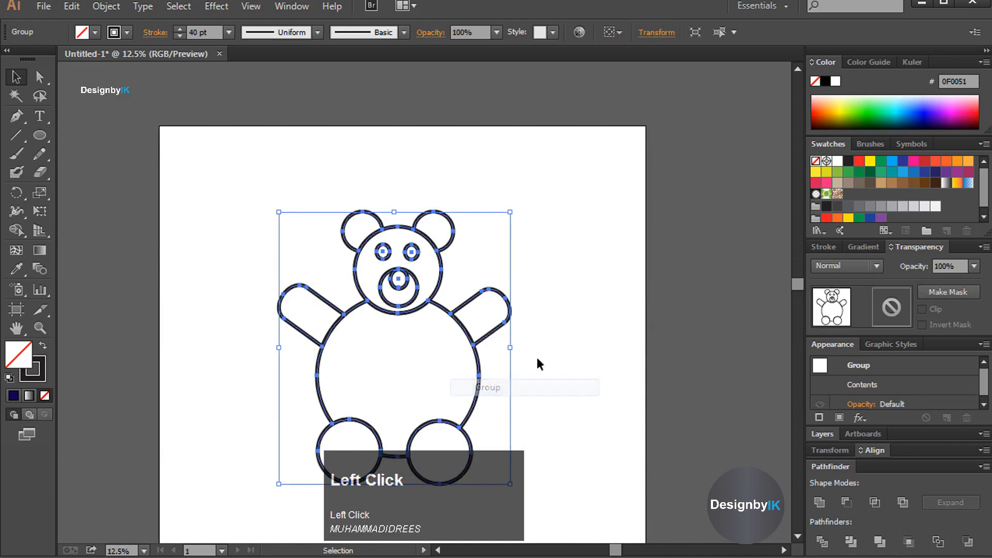
scroll(532, 353, "down", 1)
left_click(470, 395)
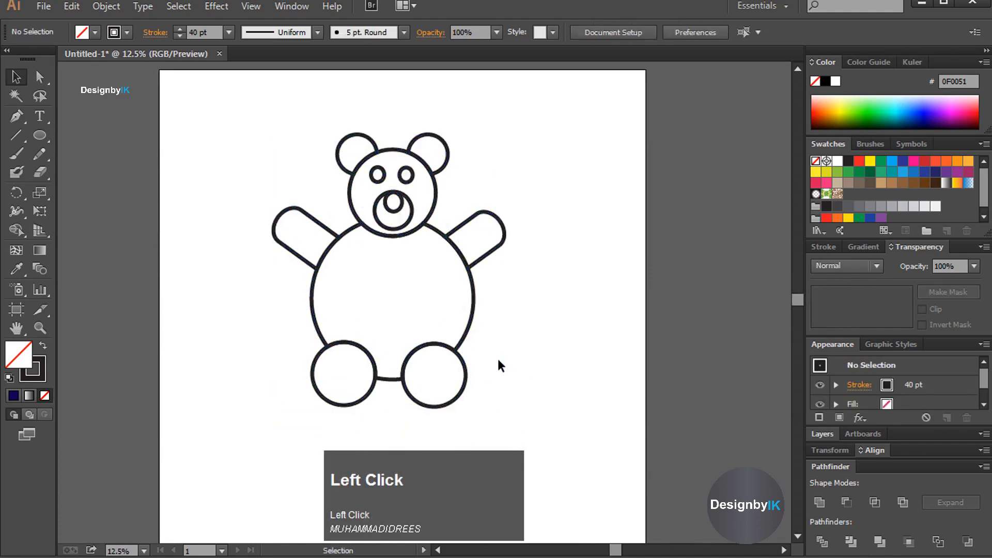
scroll(498, 358, "down", 1)
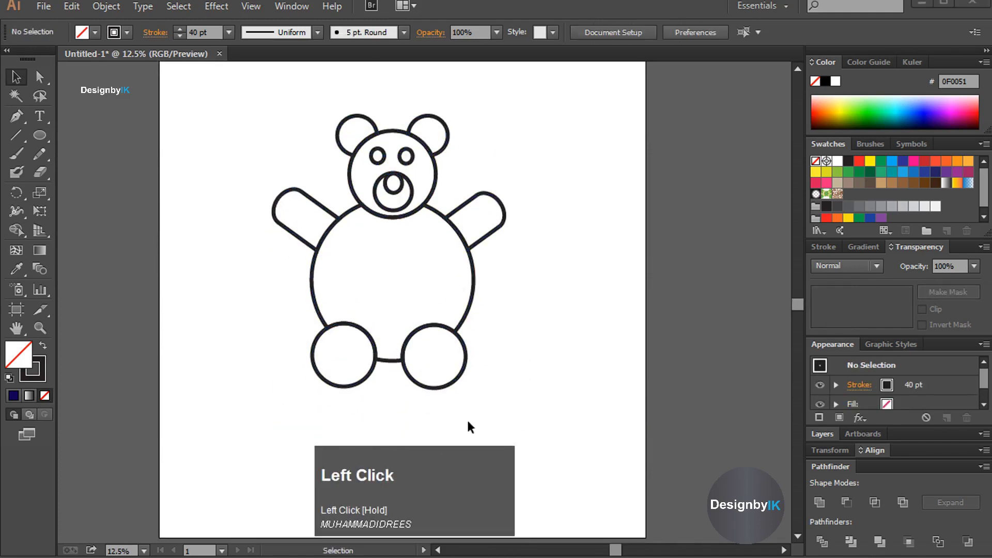